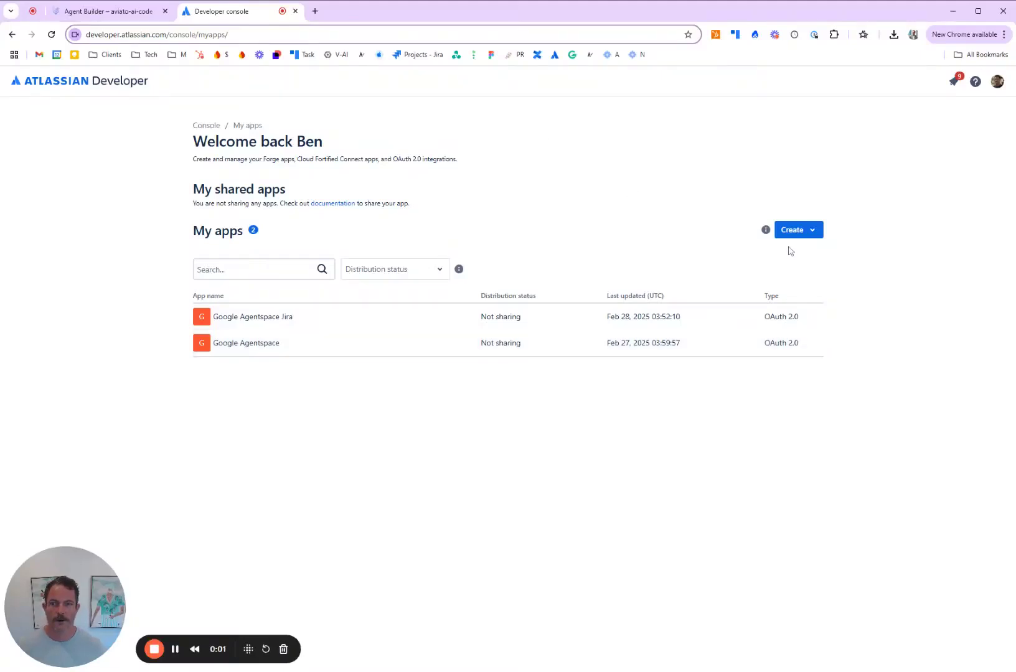
# Step: Create an OAuth 2.0 integration called 'Agentspace Jira Actions' after agreeing to the developer terms
pyautogui.click(809, 233)
pyautogui.click(759, 280)
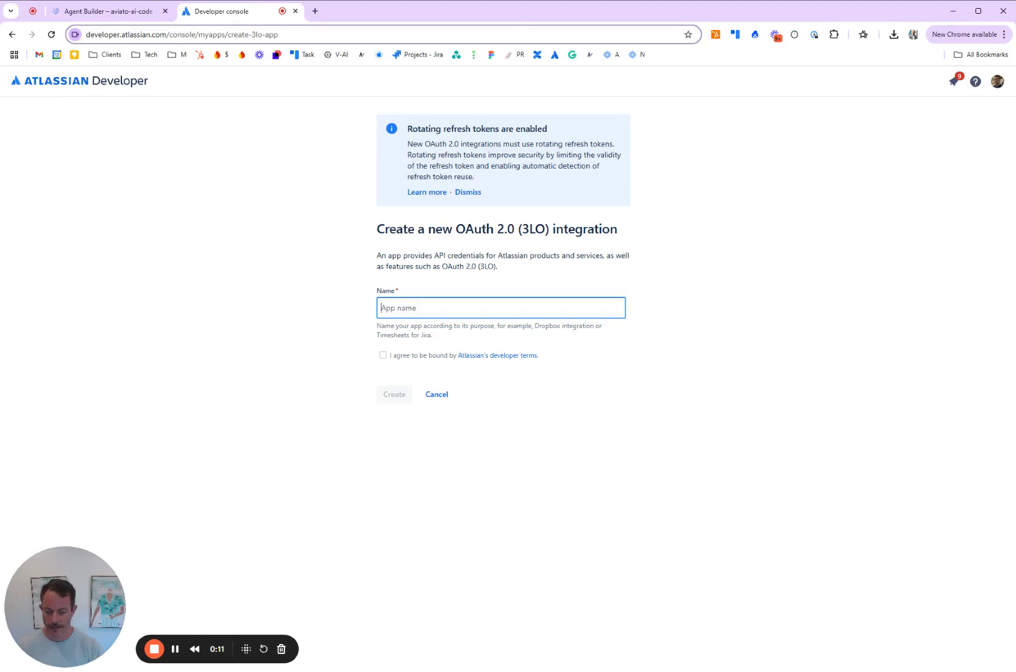
pyautogui.write('Aga')
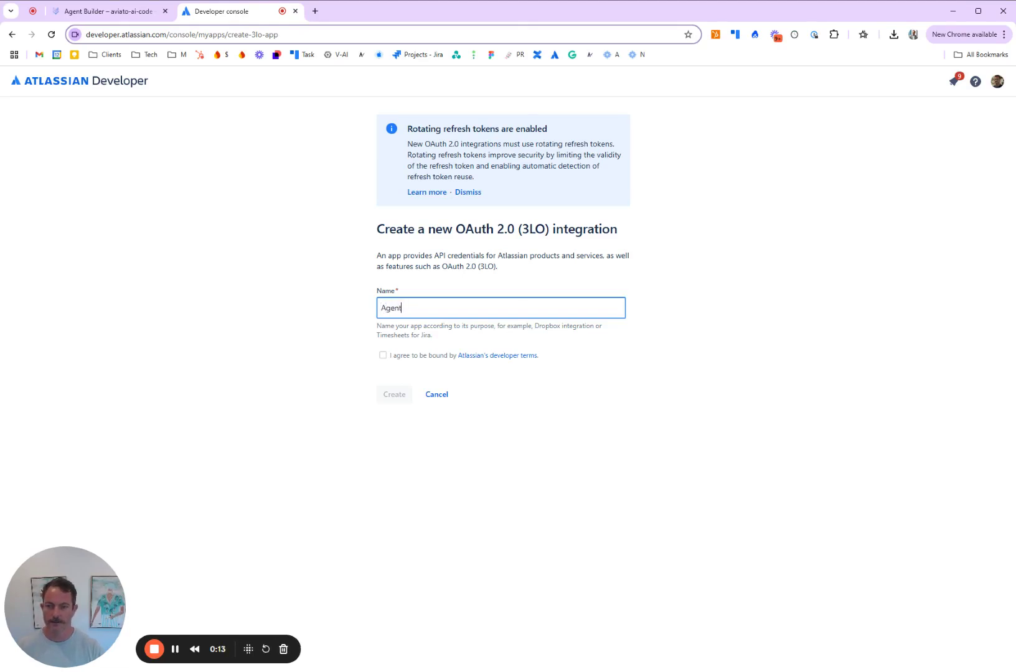
pyautogui.write('space Jira Actions')
pyautogui.click(382, 356)
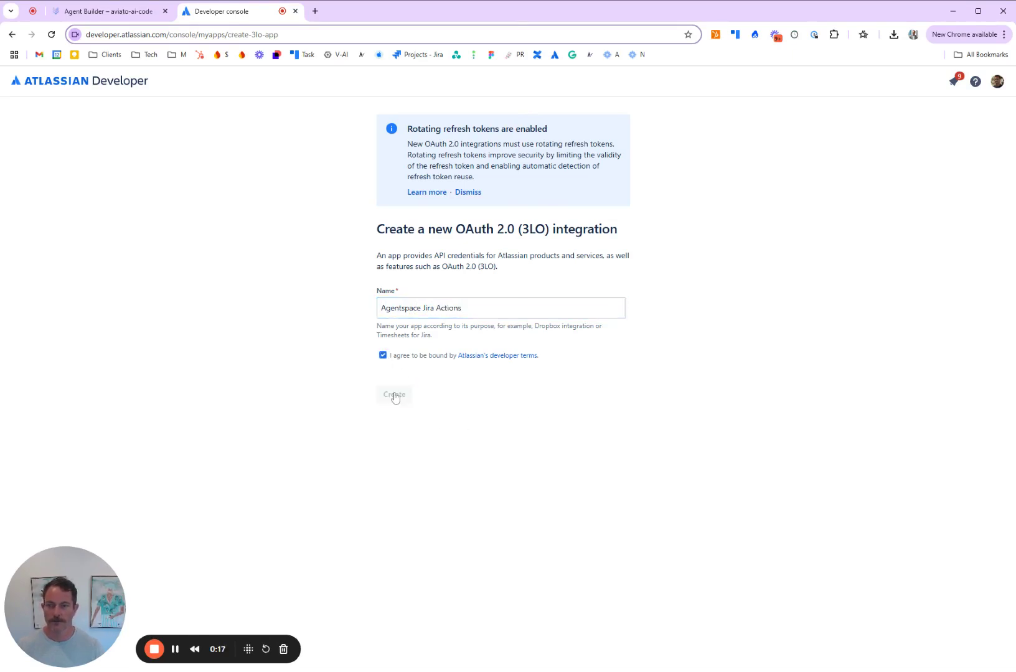
pyautogui.click(394, 394)
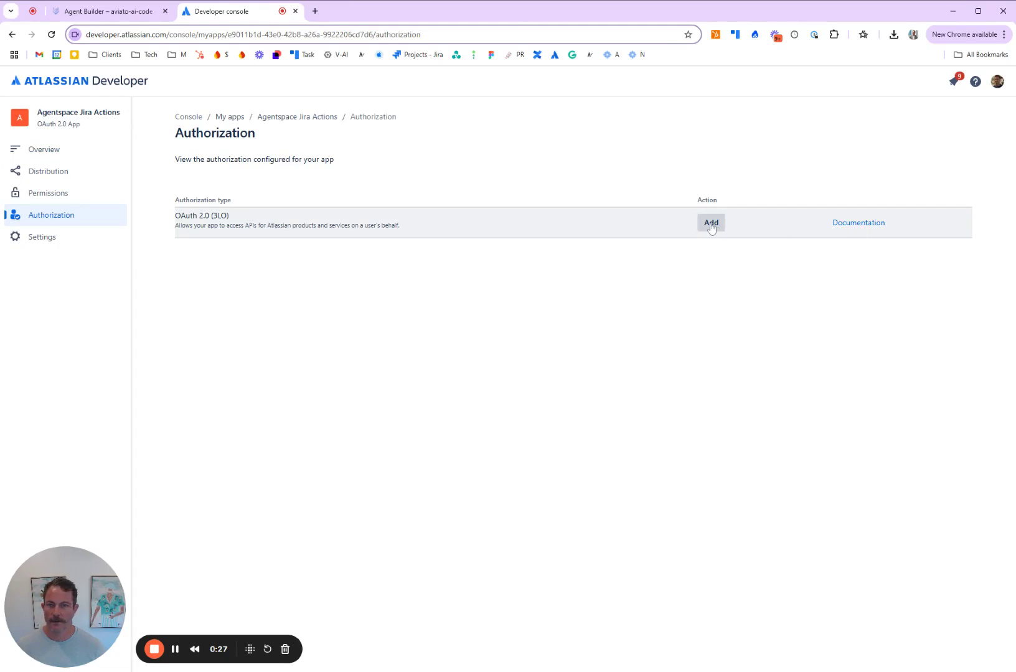
pyautogui.click(711, 223)
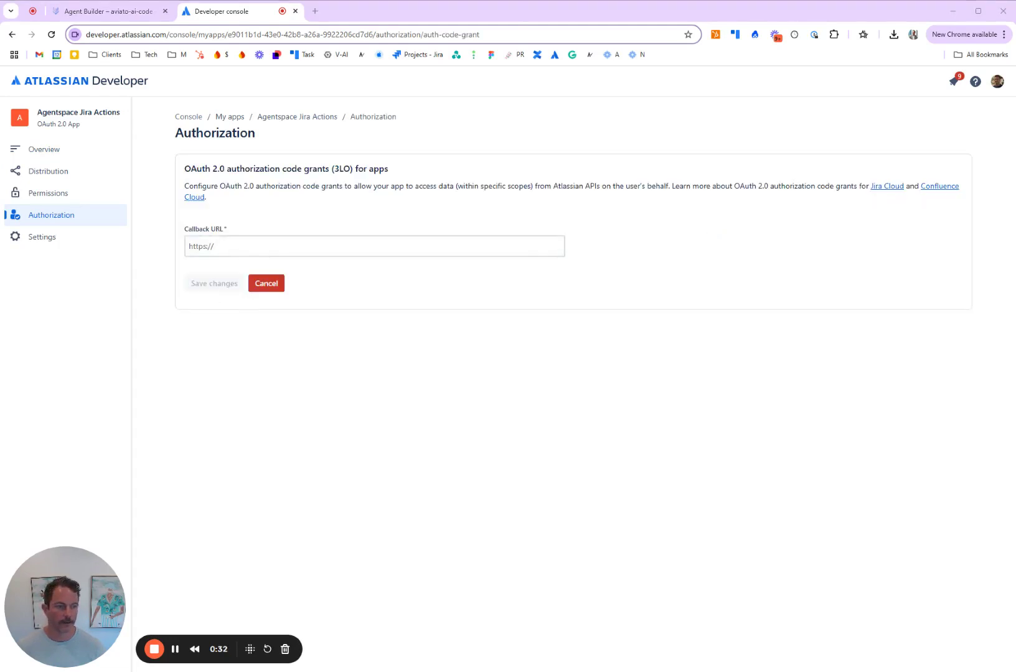
pyautogui.click(294, 242)
pyautogui.write('https://vertexaisearch.cloud.google.com/oauth-redirect')
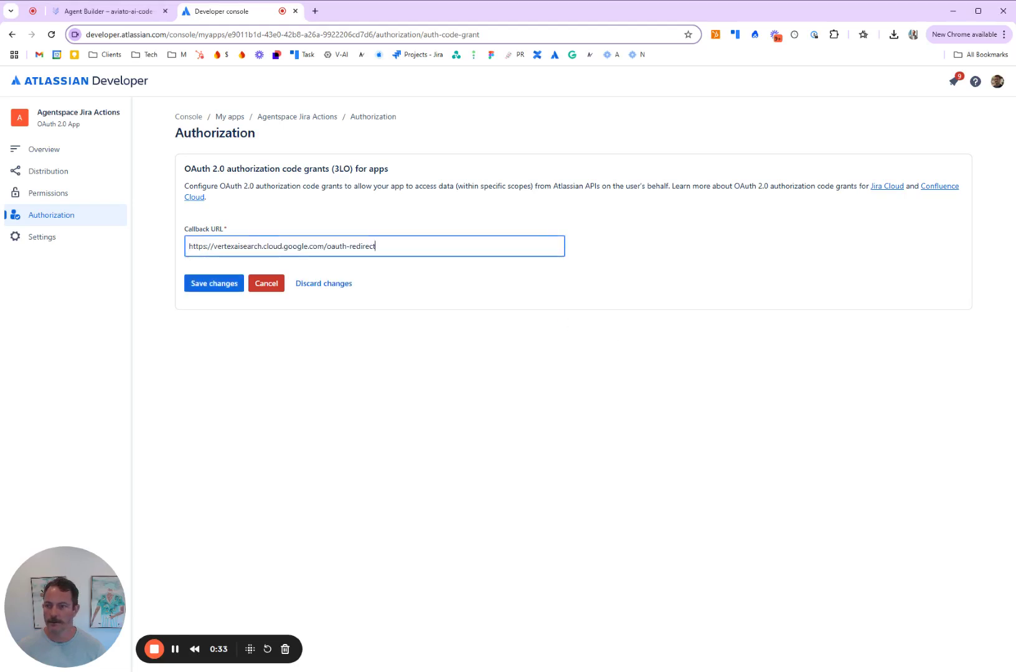
pyautogui.click(208, 288)
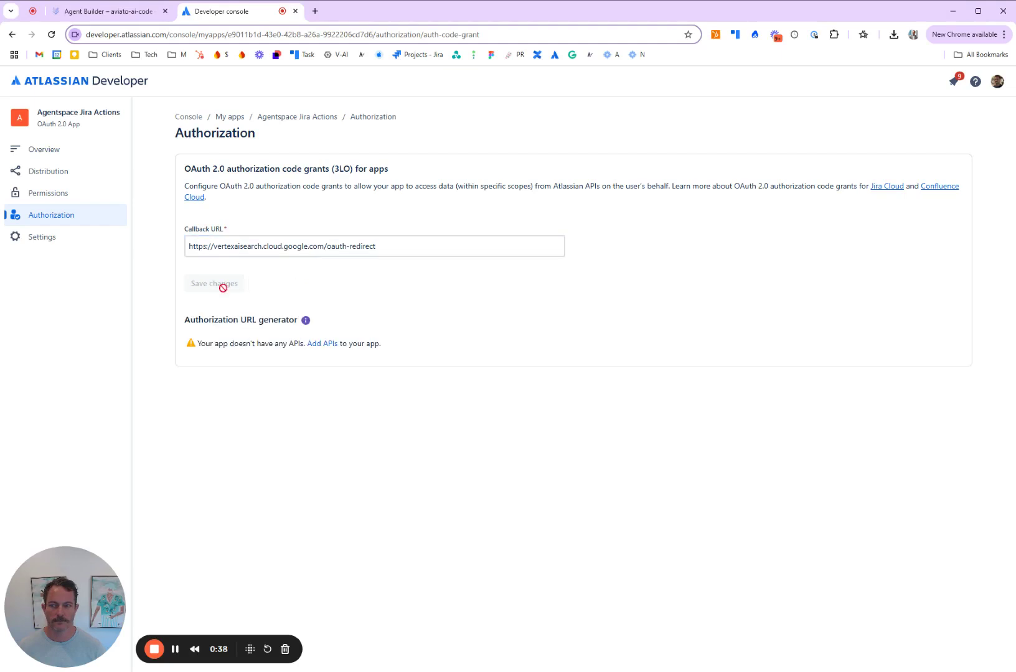
# Step: Add the Jira API to the app and bring up its classic scopes list
pyautogui.click(322, 345)
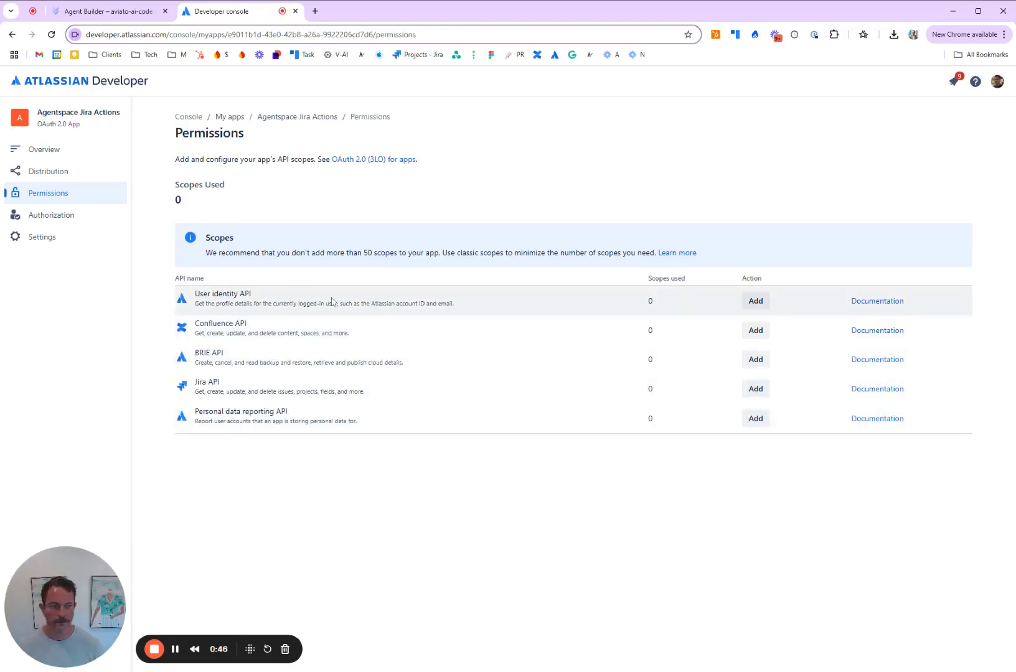
pyautogui.click(761, 391)
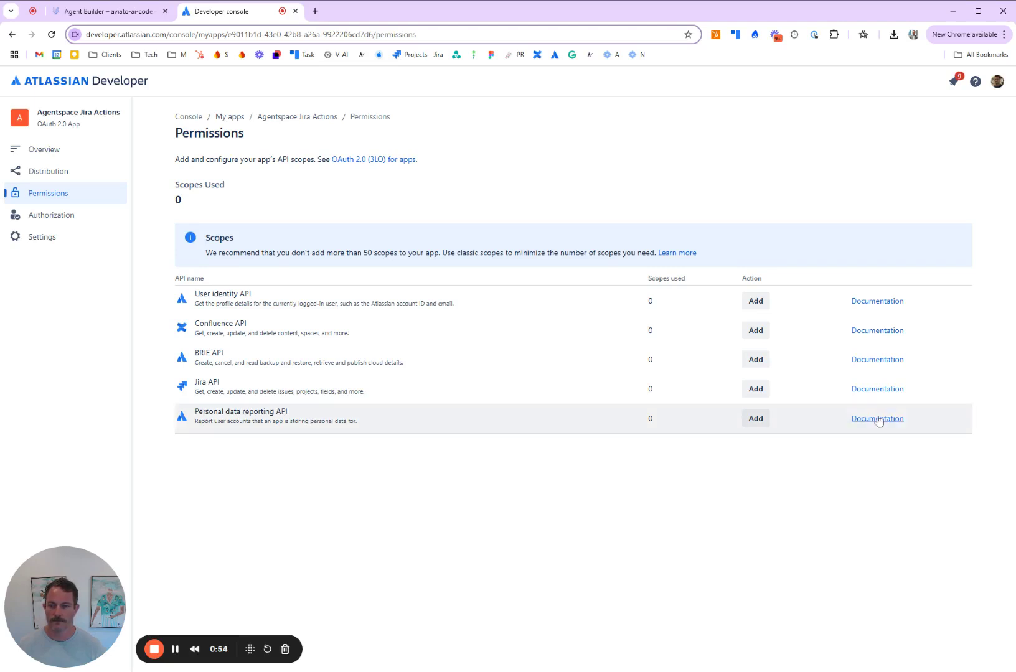
pyautogui.click(757, 390)
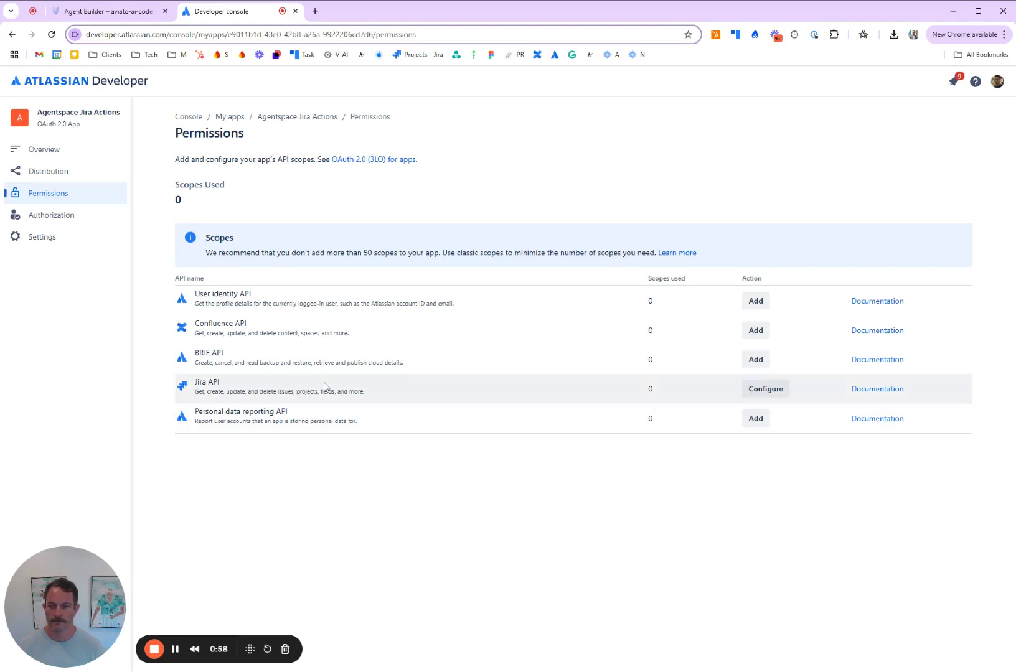
pyautogui.click(752, 391)
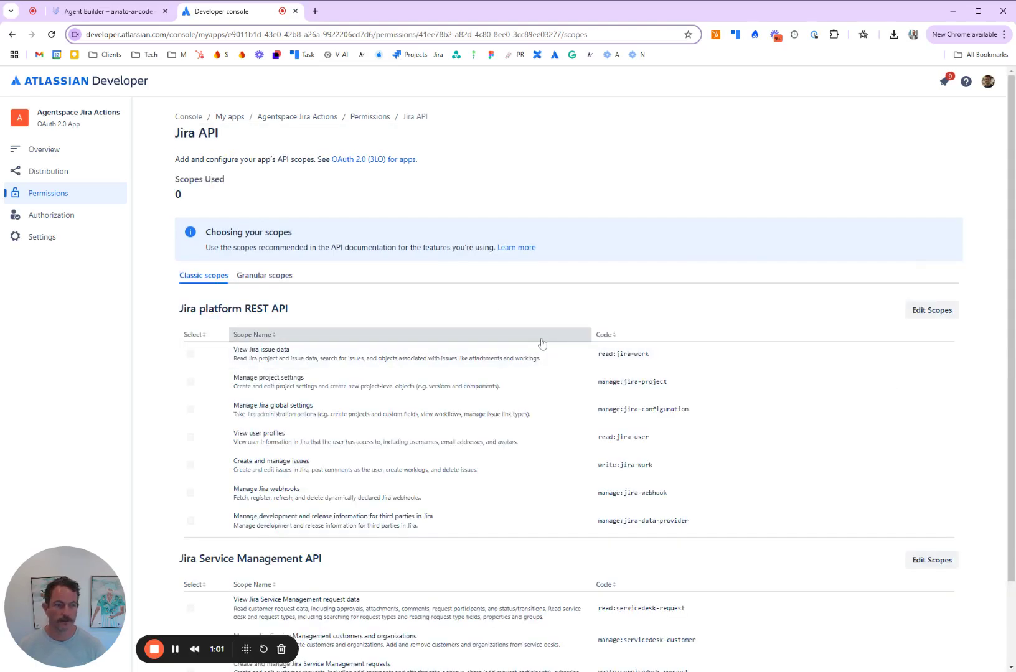
pyautogui.scroll(-2, 444, 247)
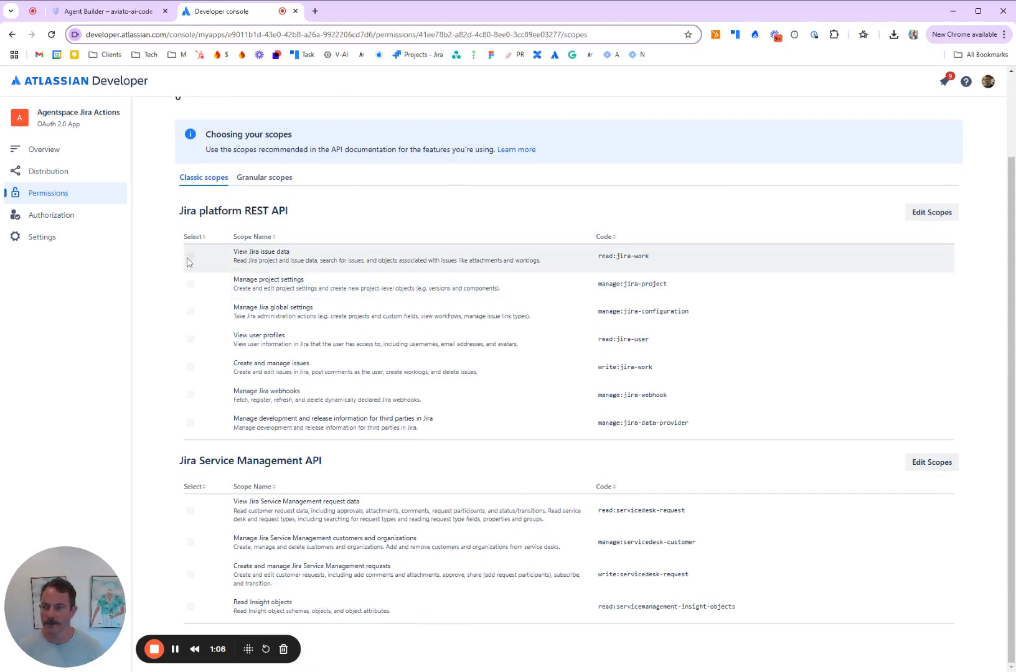
# Step: Save read:jira-work, read:jira-user and write:jira-work as the Jira platform REST API scopes
pyautogui.click(910, 215)
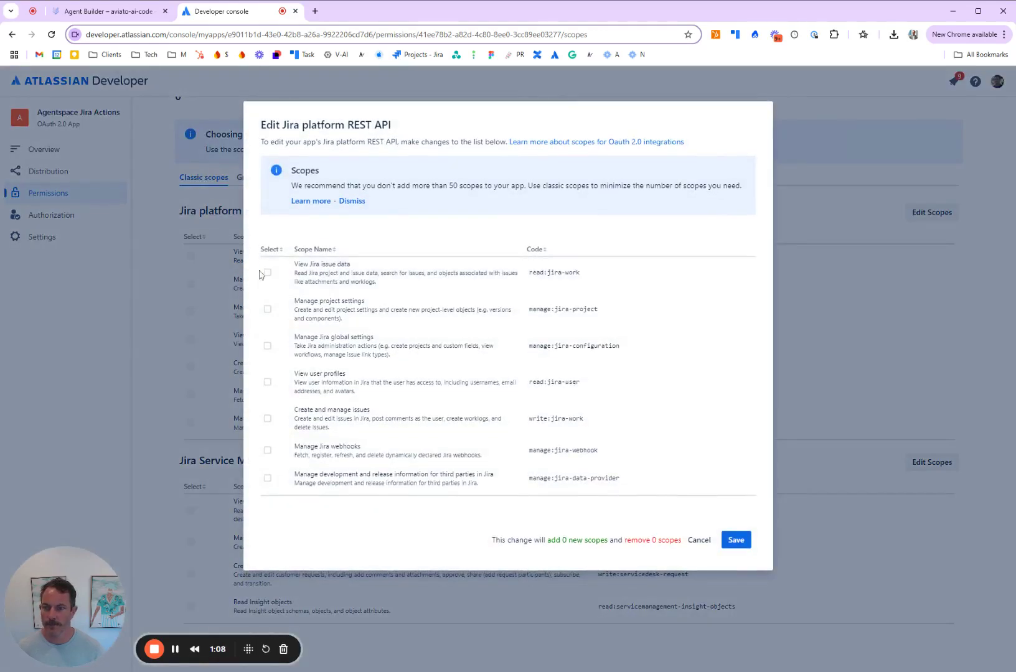
pyautogui.click(267, 275)
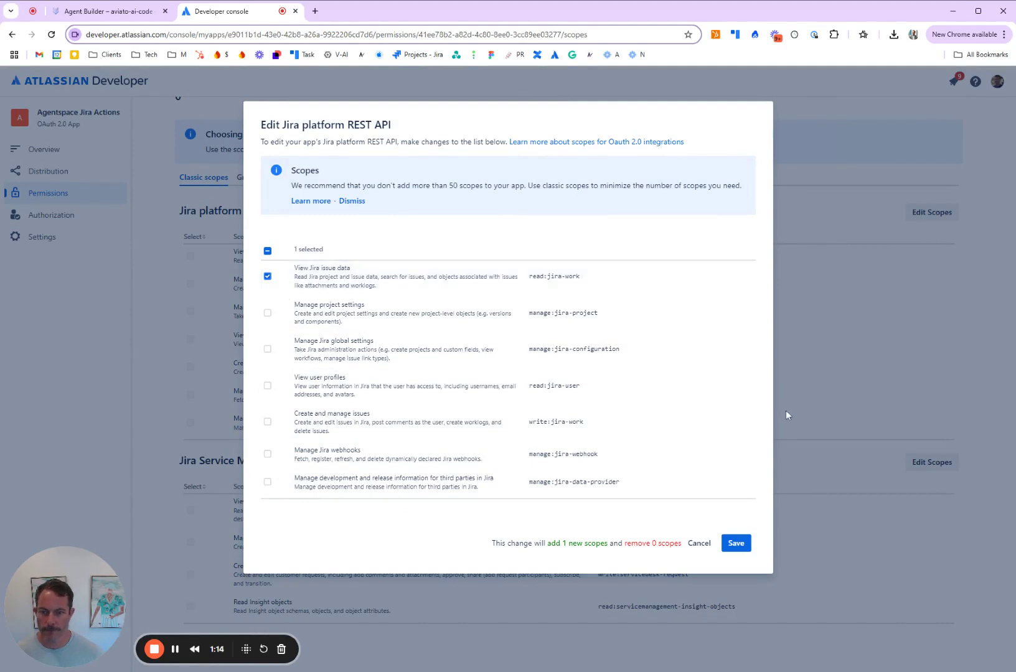
pyautogui.click(268, 386)
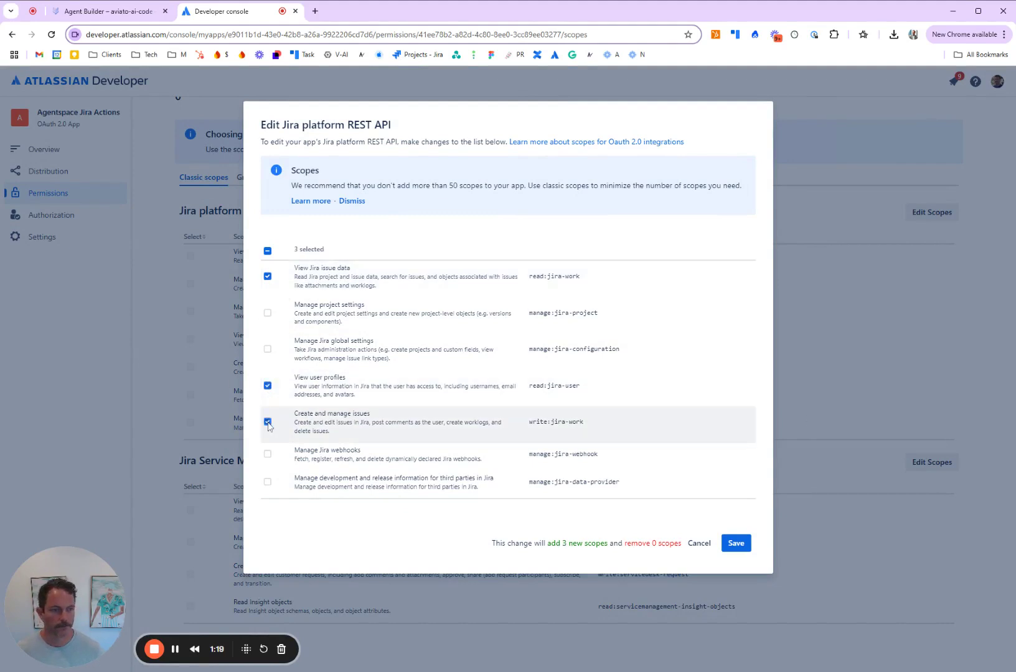
pyautogui.click(734, 544)
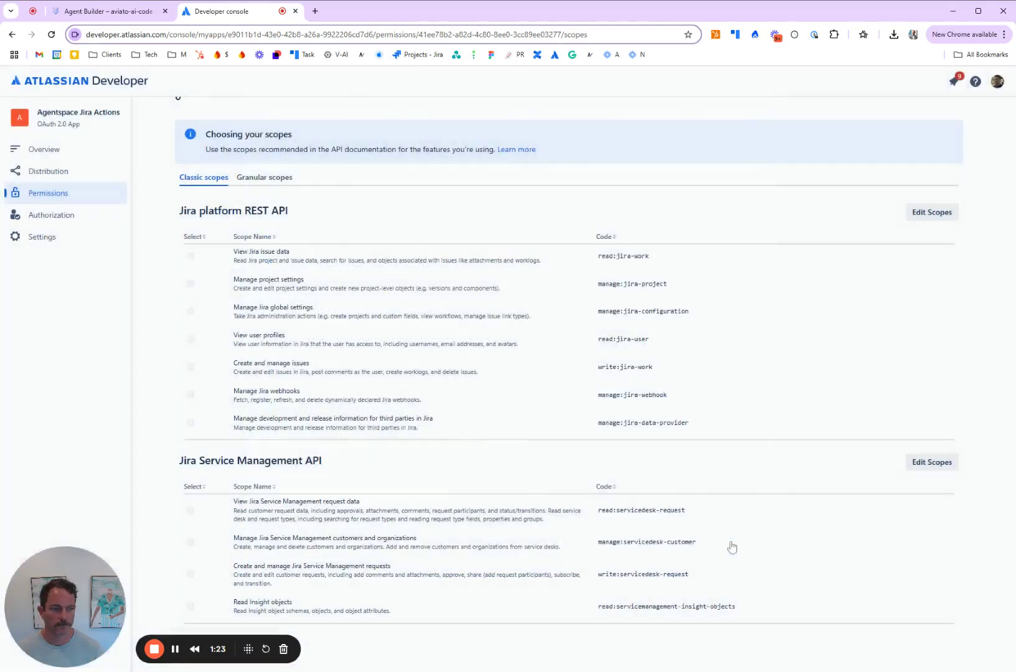
# Step: Add and save the granular read:user:jira (View users) scope for the Jira API
pyautogui.click(272, 179)
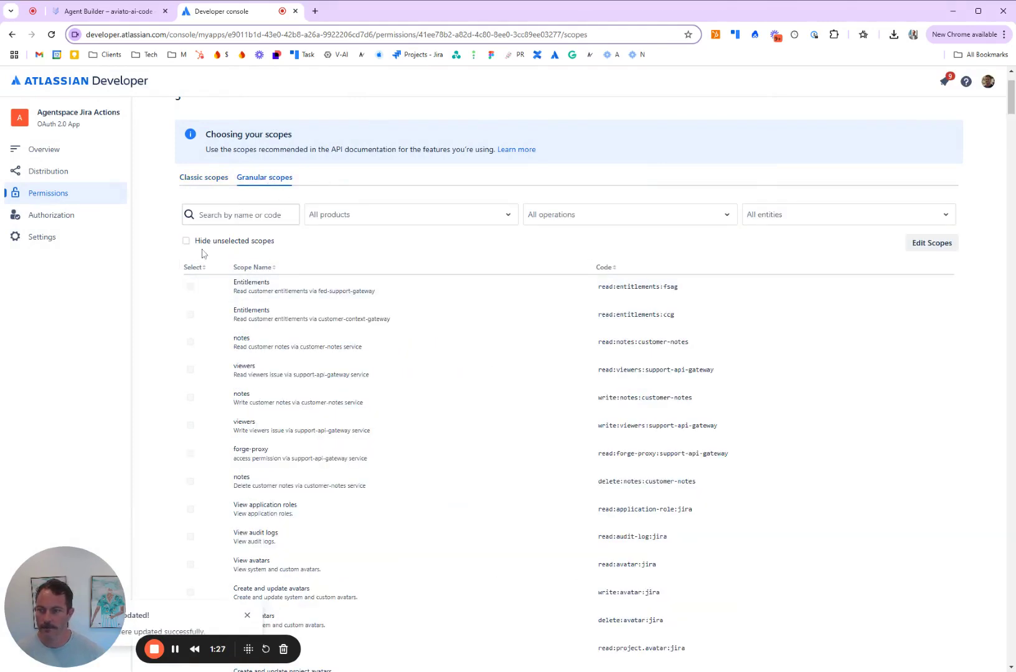
pyautogui.click(915, 248)
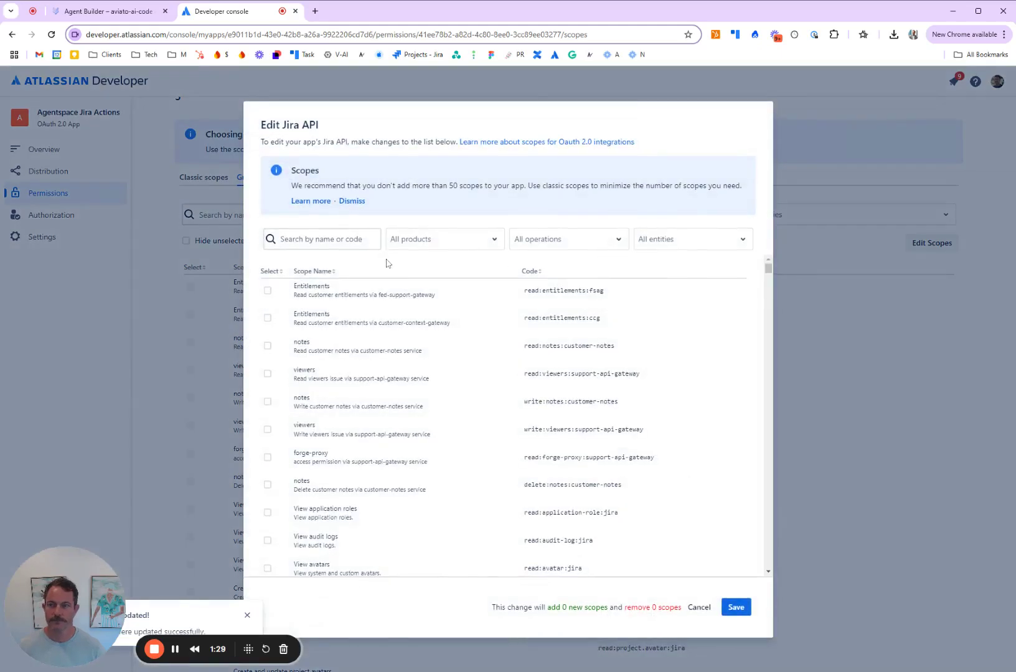
pyautogui.click(434, 241)
pyautogui.click(545, 239)
pyautogui.write('r')
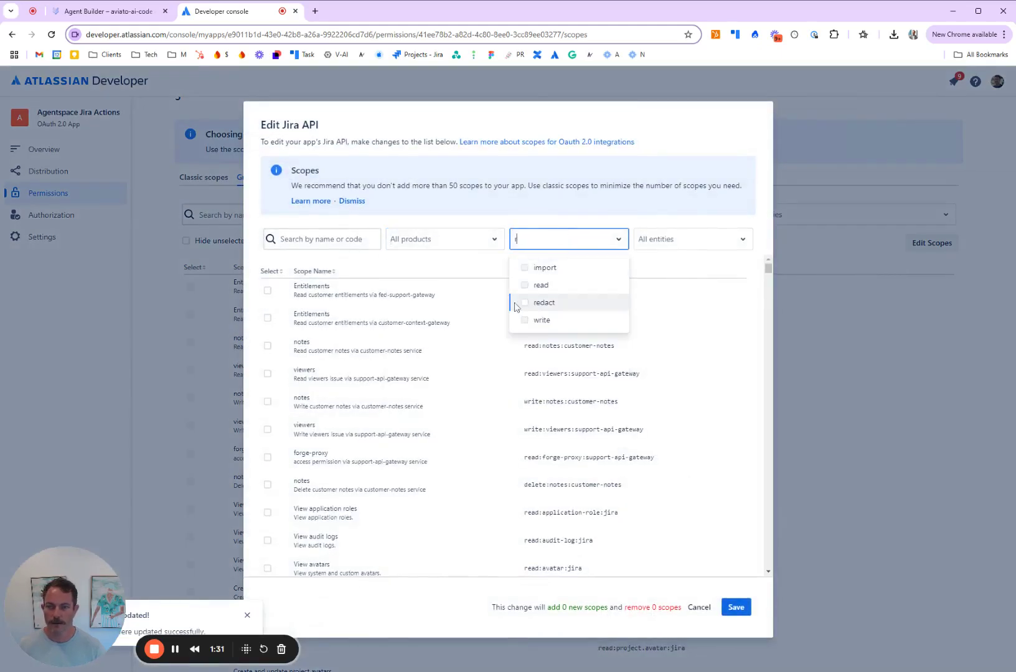
pyautogui.click(539, 285)
pyautogui.click(680, 239)
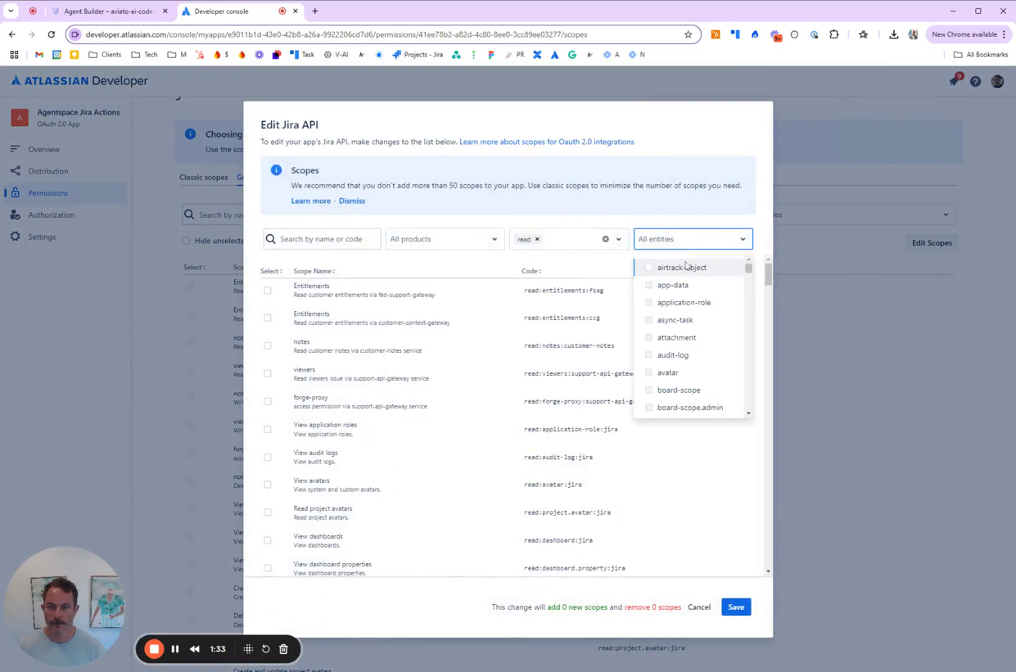
pyautogui.write('user')
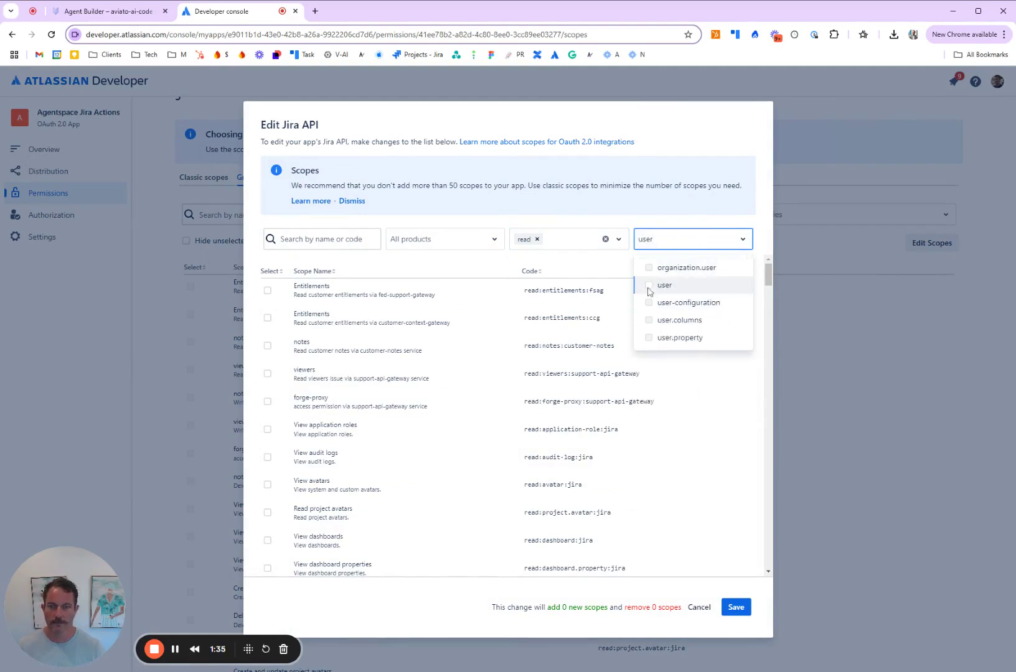
pyautogui.click(668, 282)
pyautogui.click(372, 316)
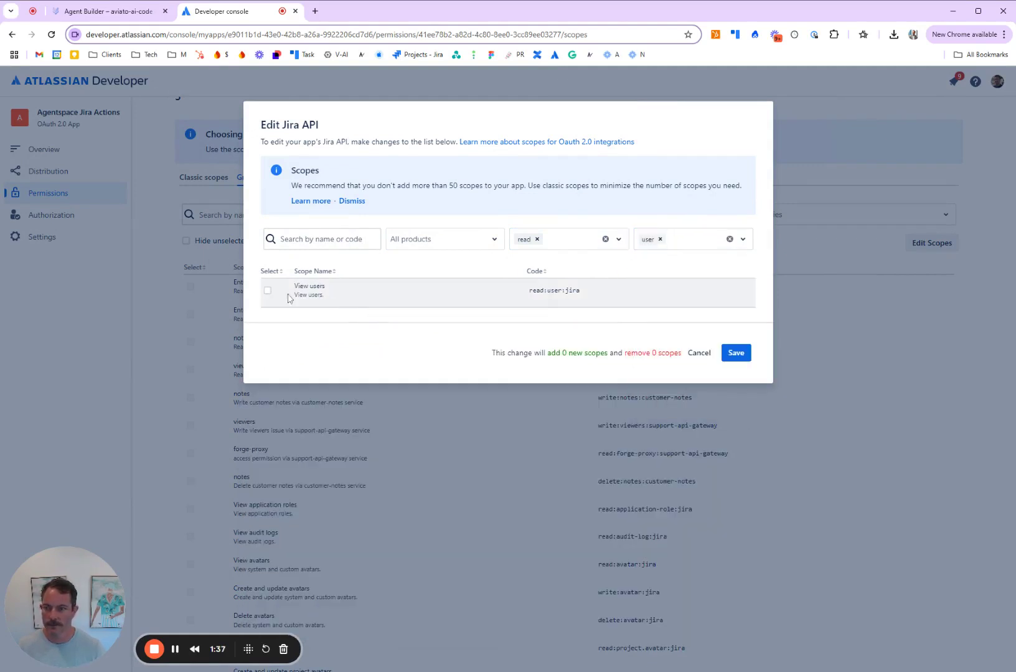
pyautogui.click(268, 291)
pyautogui.click(735, 353)
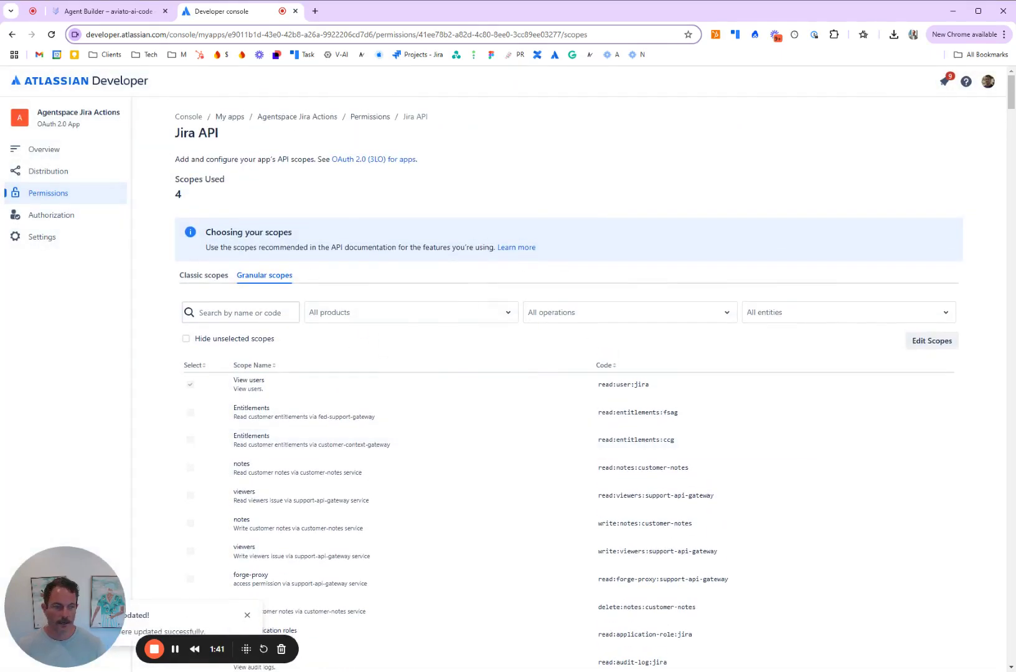
# Step: Show the app's Client ID and secret in Settings, then return to Agent Builder
pyautogui.click(55, 247)
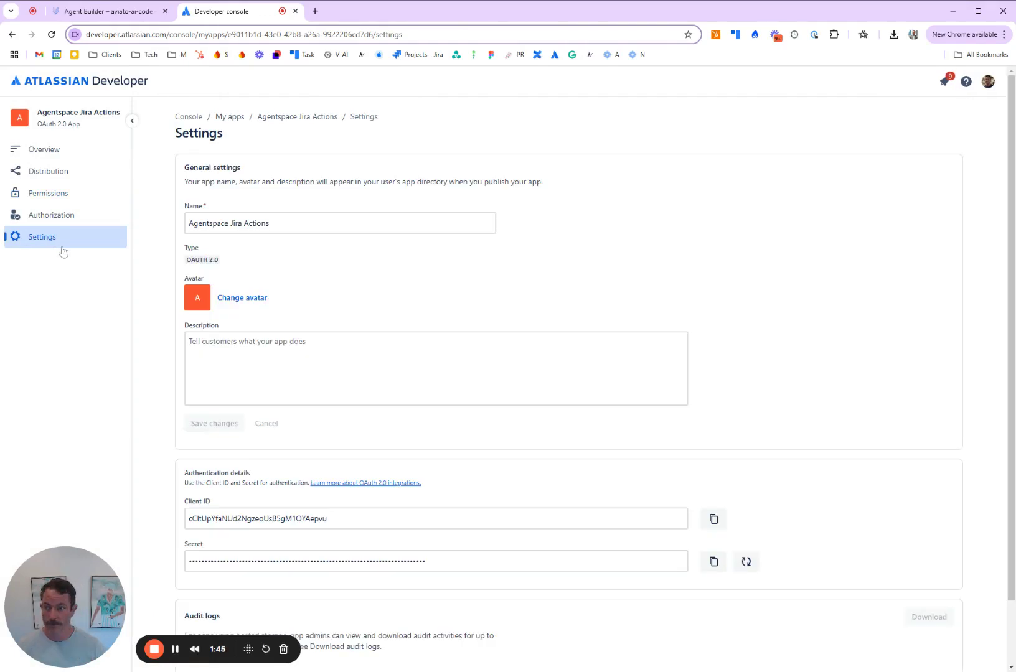
pyautogui.scroll(-2, 684, 274)
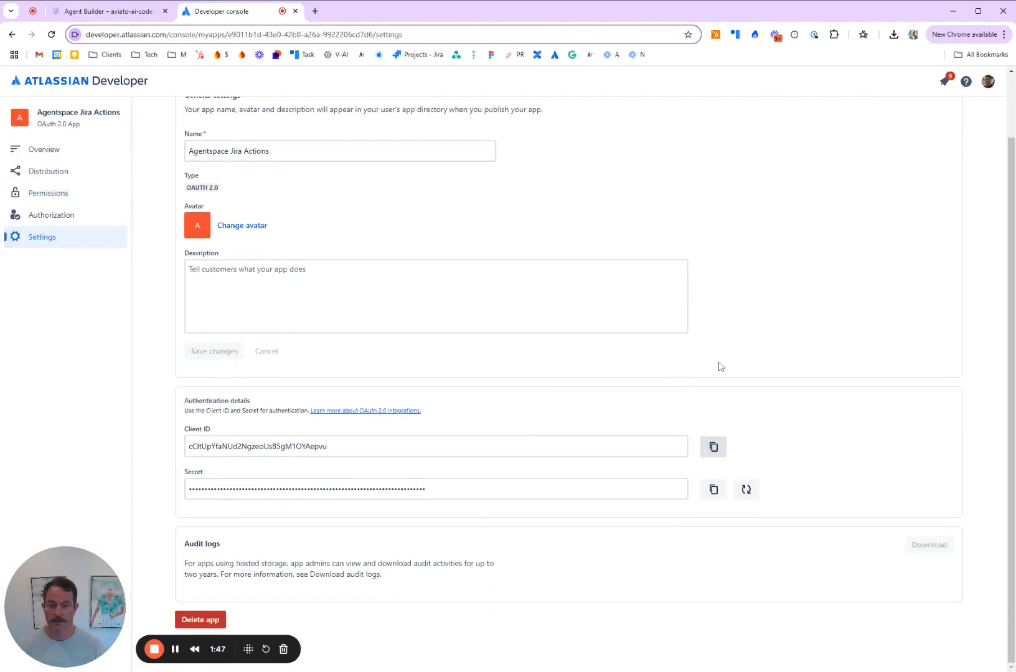
pyautogui.click(117, 13)
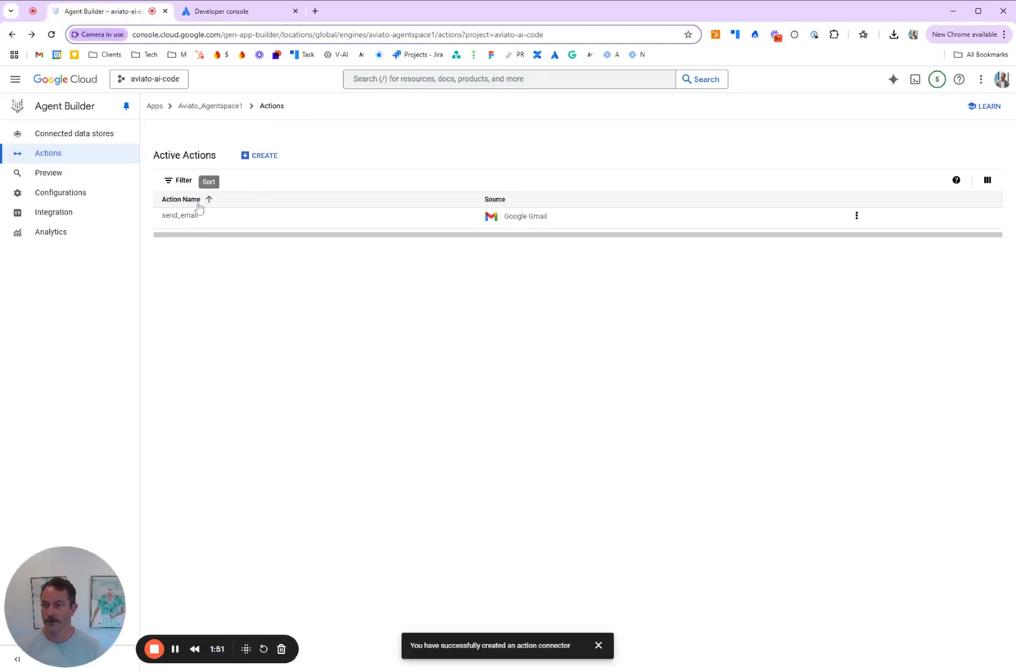
# Step: Start a new Jira action connection and select the Jira instance
pyautogui.click(257, 155)
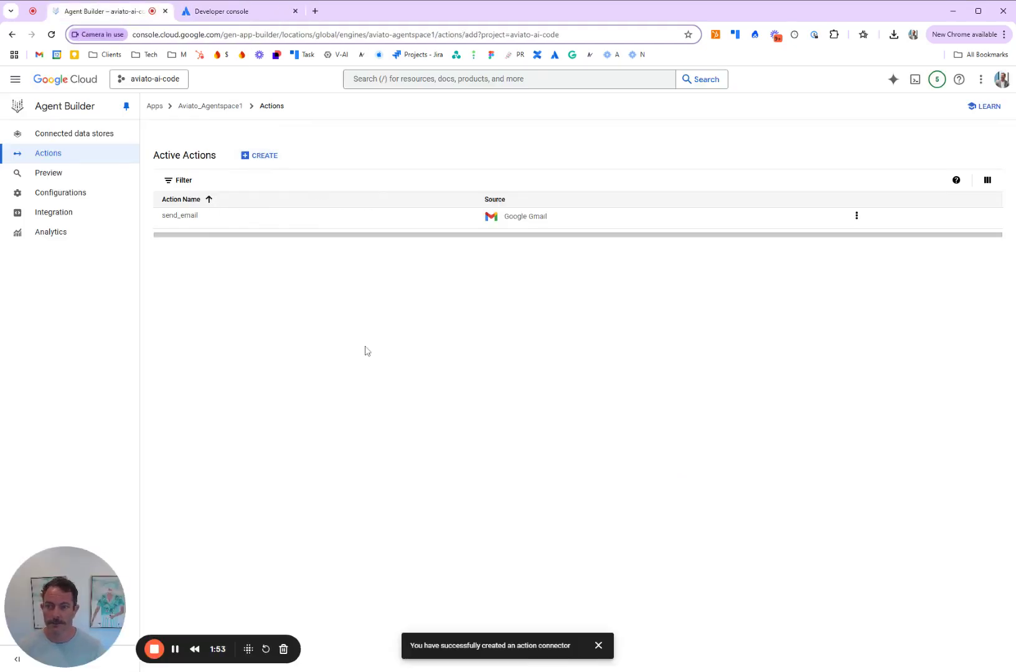
pyautogui.click(433, 388)
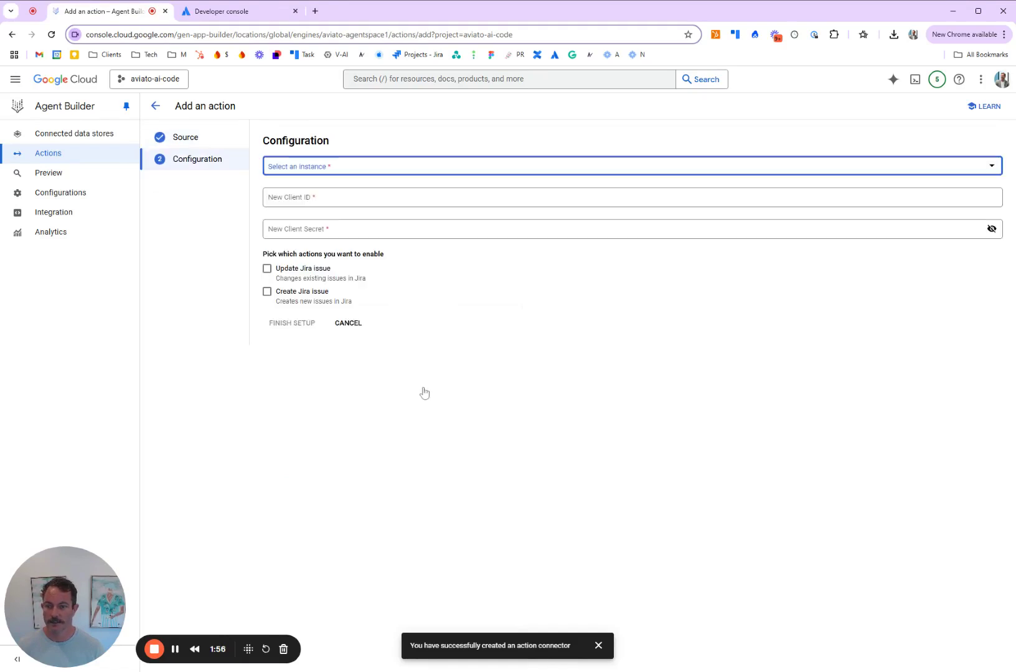
pyautogui.click(352, 169)
pyautogui.click(352, 173)
# Step: Fill in the Atlassian app's client ID and client secret on the Jira connection form
pyautogui.hotkey('ctrl', 'v')
pyautogui.hotkey('ctrl', 'Tab')
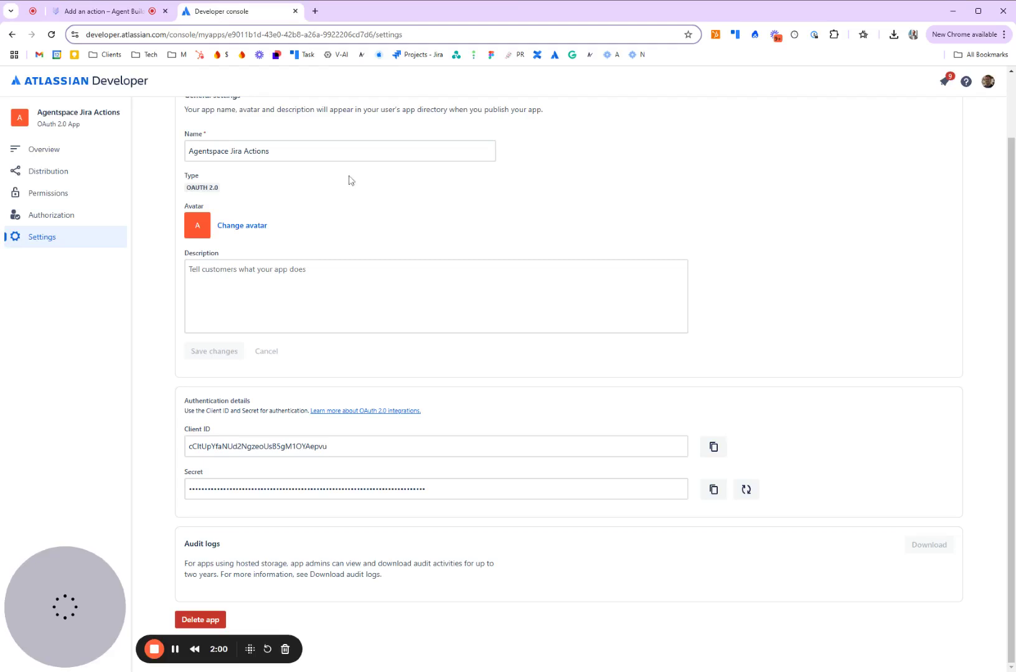
pyautogui.click(713, 489)
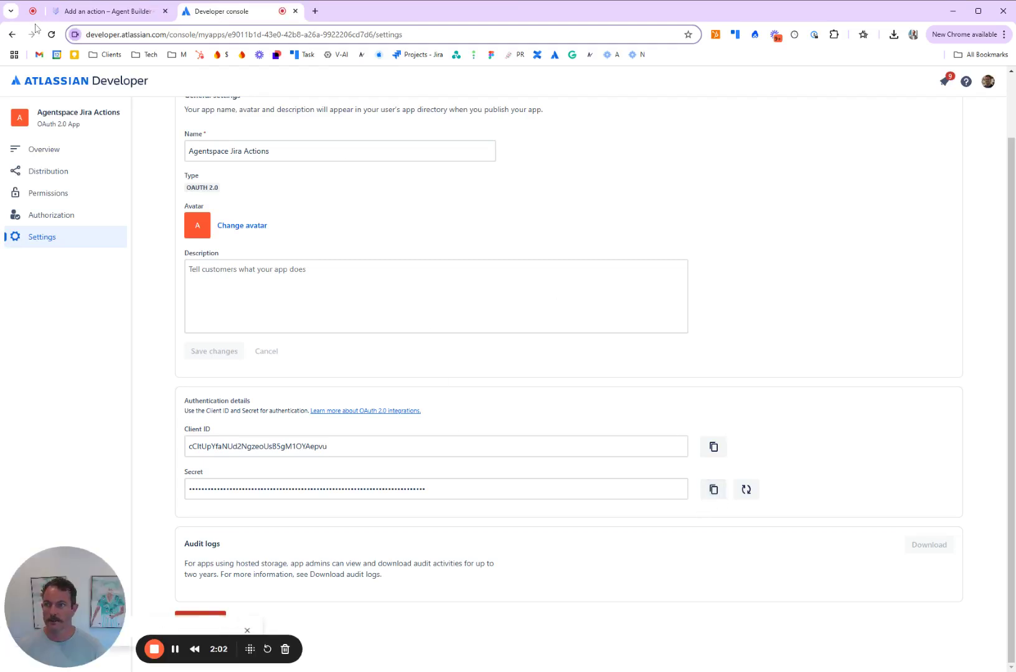
pyautogui.hotkey('ctrl', 'shift', 'Tab')
pyautogui.click(389, 227)
pyautogui.hotkey('ctrl', 'v')
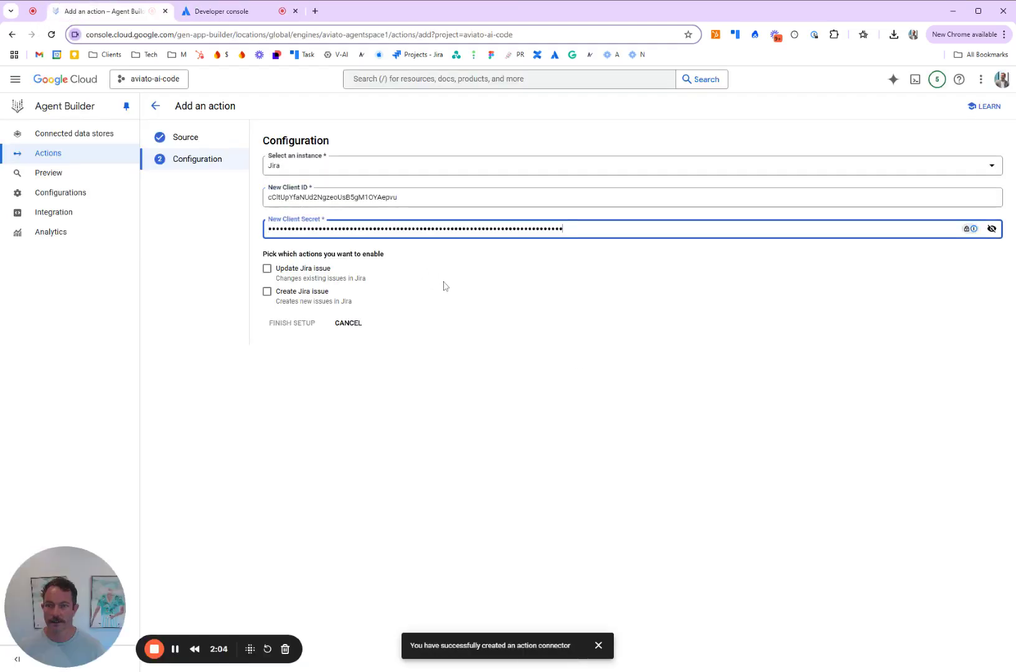
# Step: Enable the Update and Create Jira issue actions and finish the setup
pyautogui.click(268, 268)
pyautogui.click(267, 292)
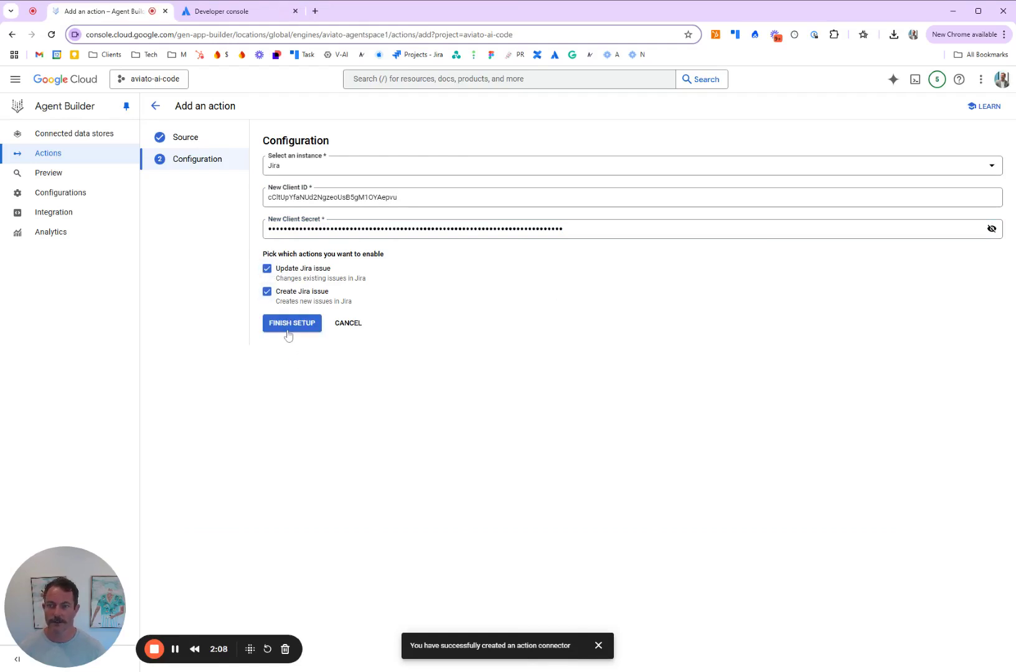
pyautogui.click(288, 330)
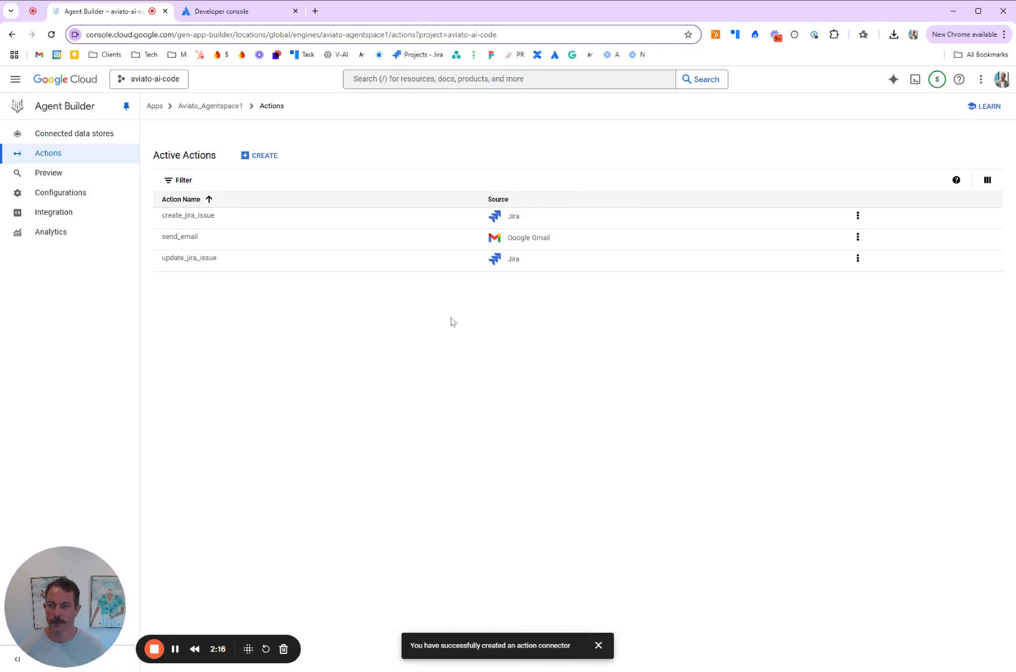
pyautogui.doubleClick(187, 216)
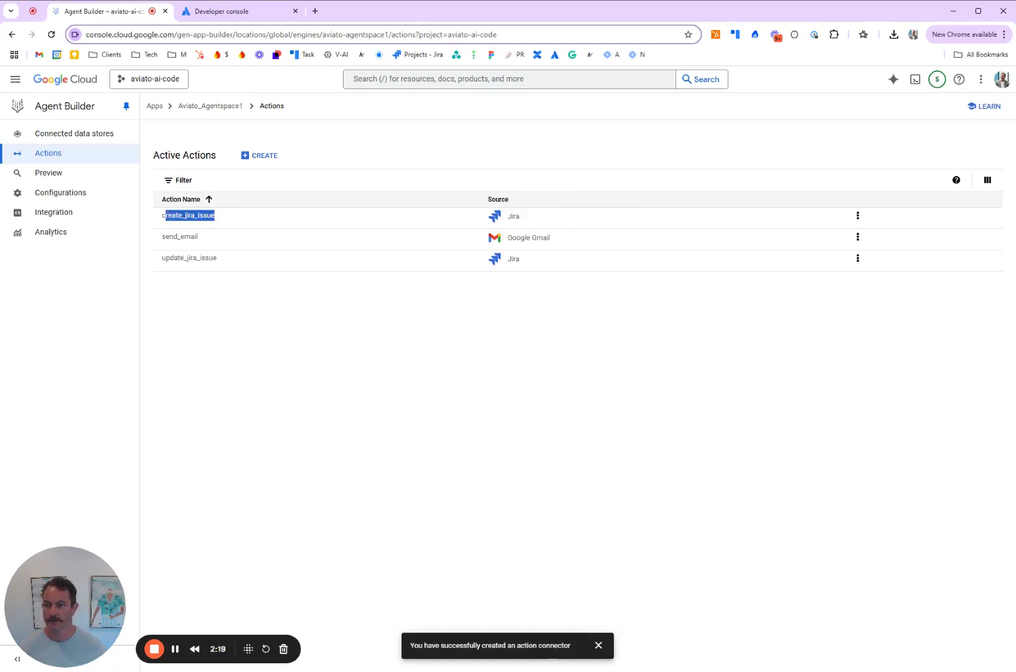
pyautogui.click(227, 316)
pyautogui.doubleClick(163, 237)
pyautogui.click(239, 334)
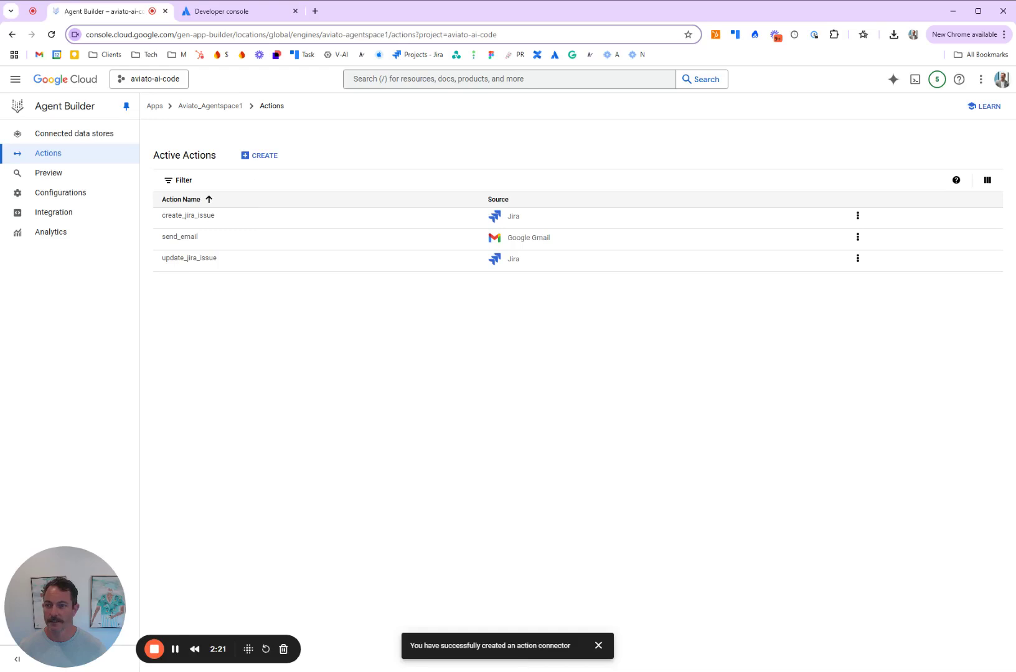
pyautogui.click(255, 156)
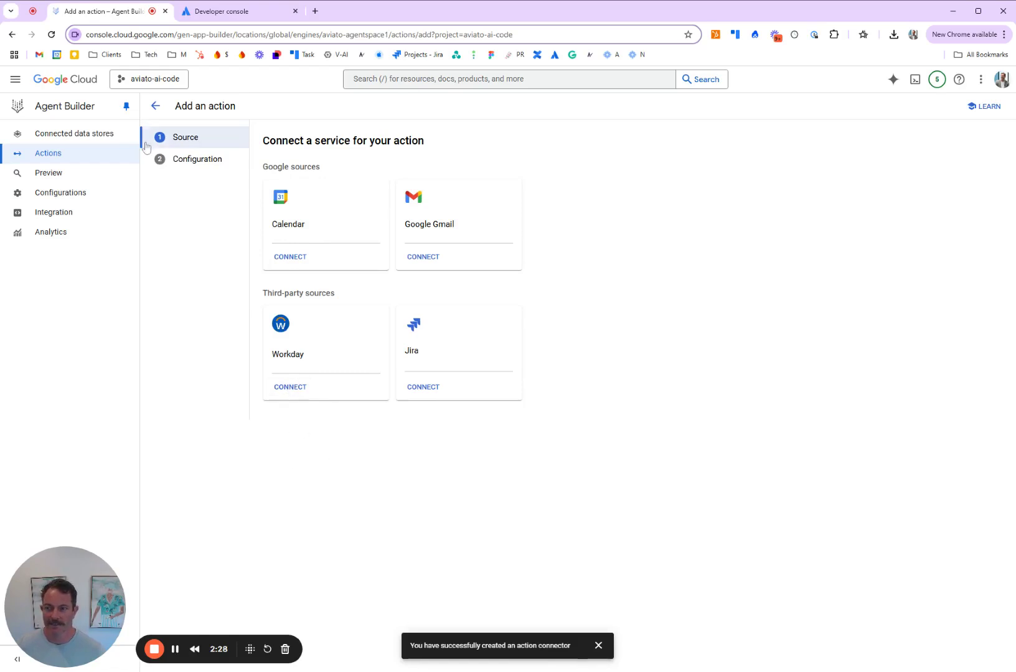
pyautogui.click(155, 106)
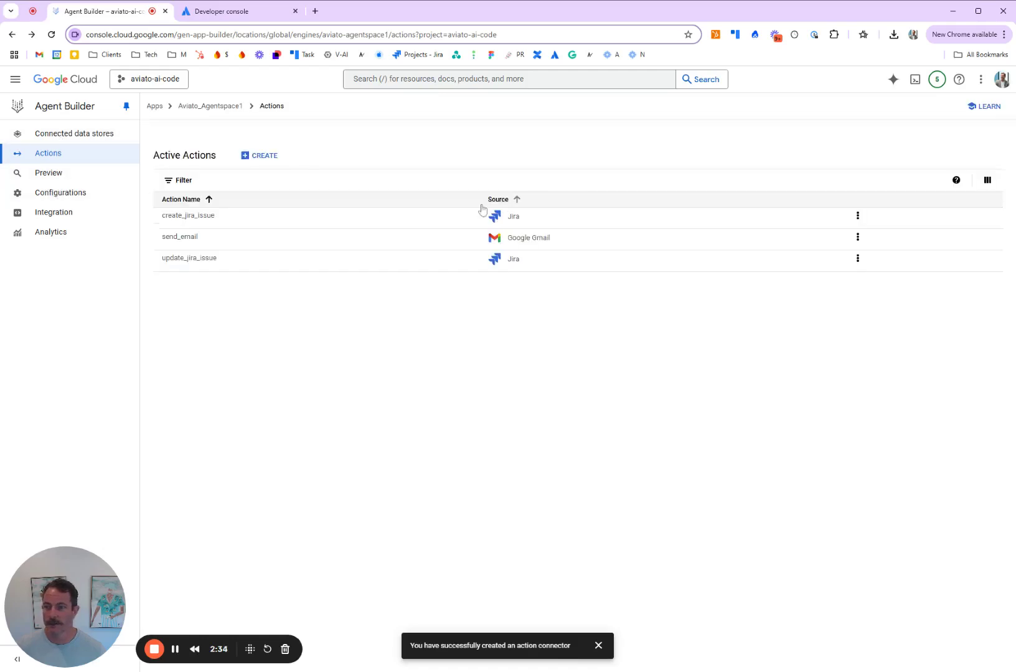
# Step: Dismiss the connector success notice and start a new data store from Connected data stores
pyautogui.click(56, 136)
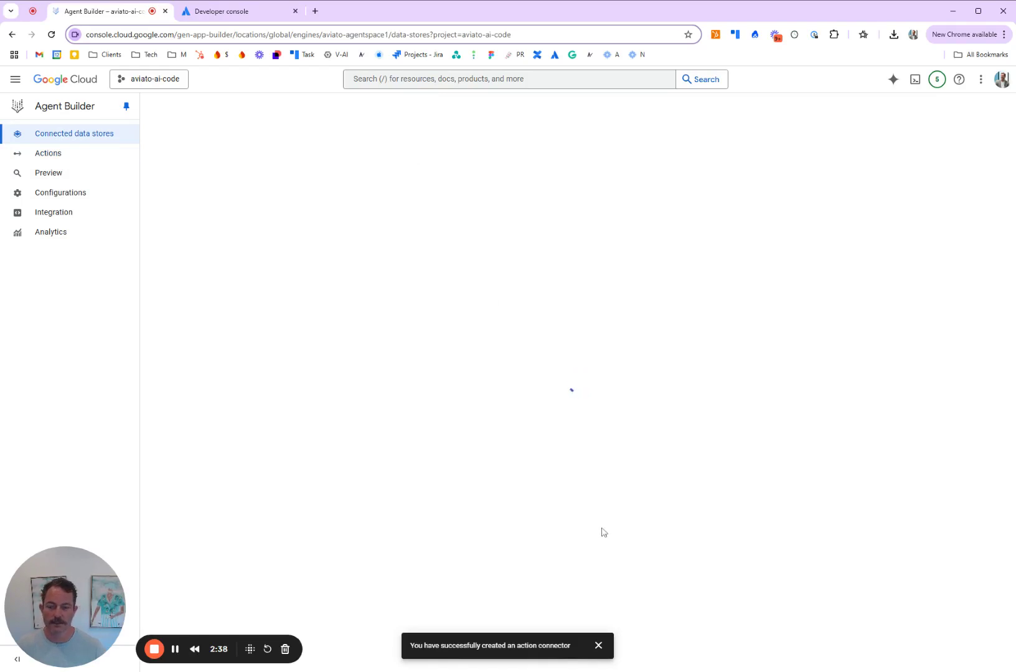
pyautogui.click(598, 646)
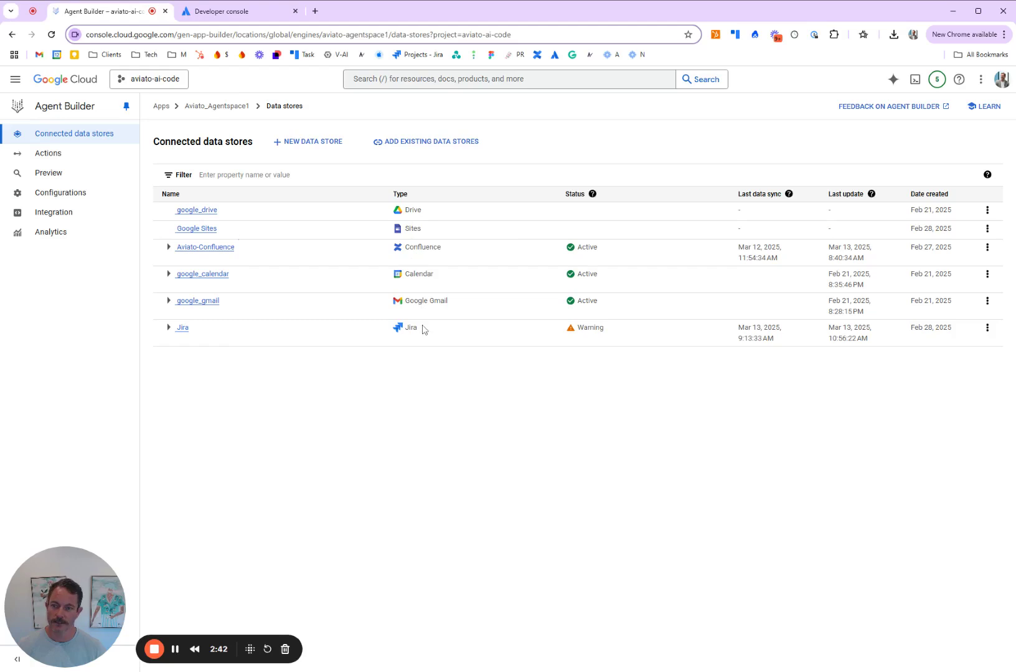
pyautogui.click(320, 146)
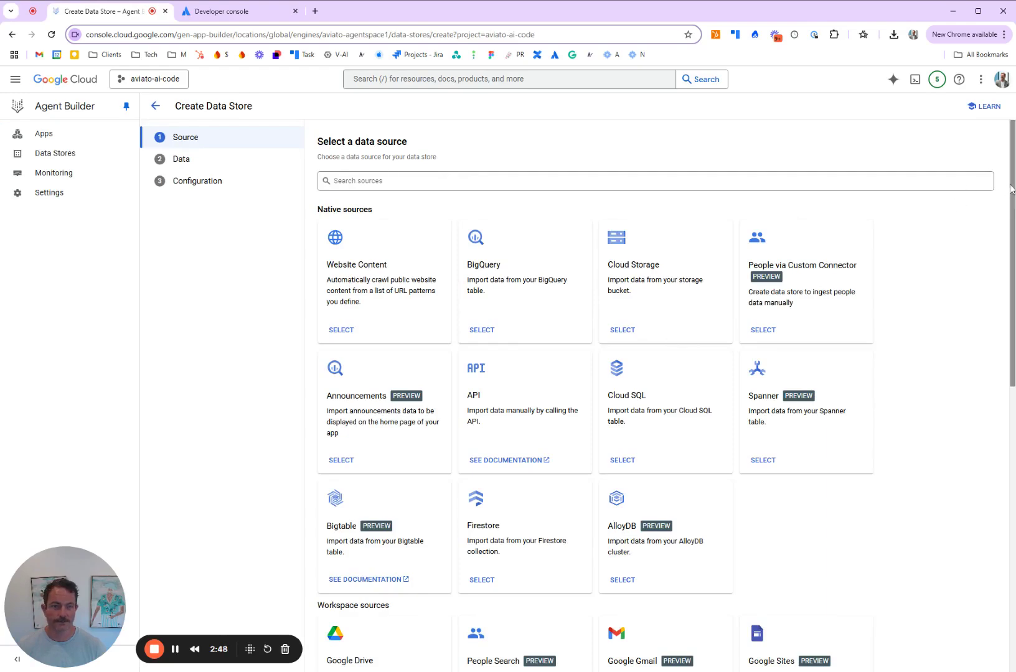
# Step: Browse the data source list down to the Third-party sources, including Jira Cloud
pyautogui.scroll(-1, 1011, 188)
pyautogui.moveTo(357, 265); pyautogui.dragTo(414, 292)
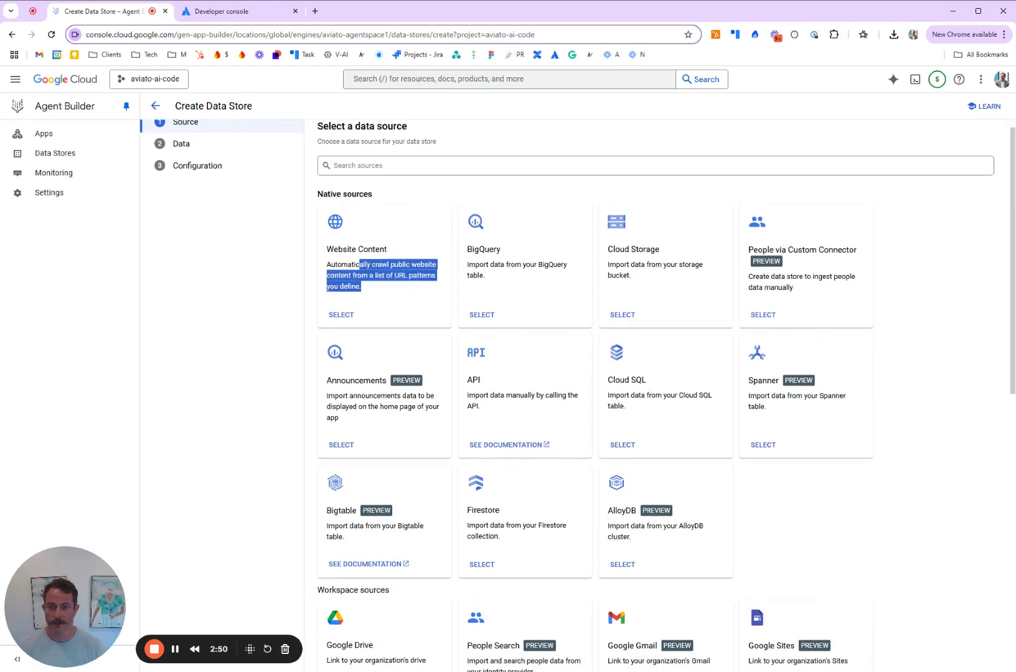
pyautogui.click(395, 273)
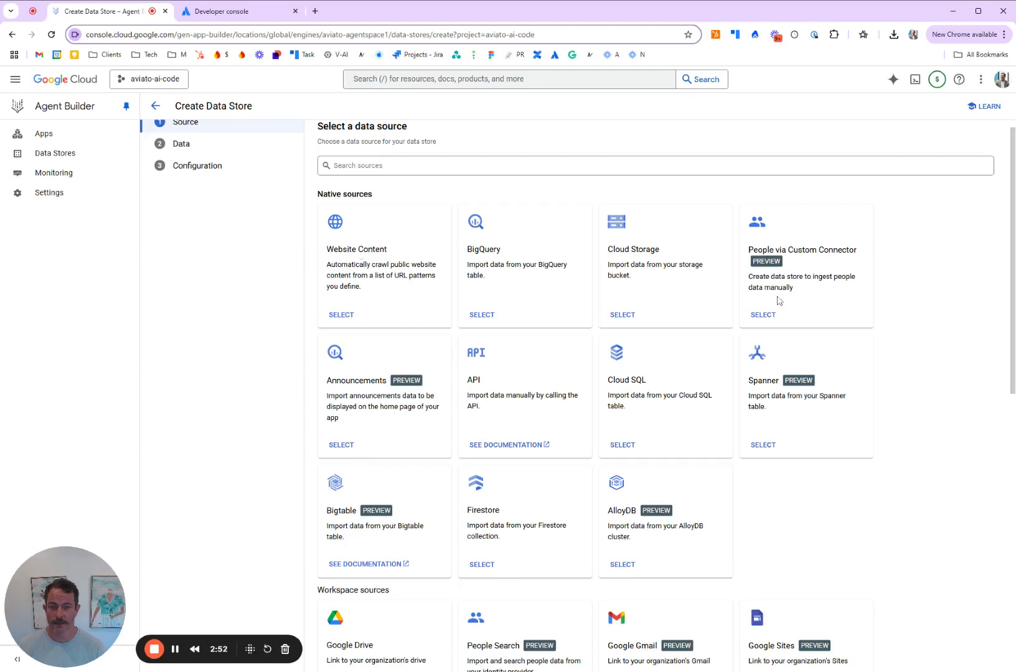
pyautogui.scroll(-3, 584, 273)
pyautogui.scroll(-1, 563, 321)
pyautogui.scroll(-2, 554, 311)
pyautogui.scroll(-1, 428, 271)
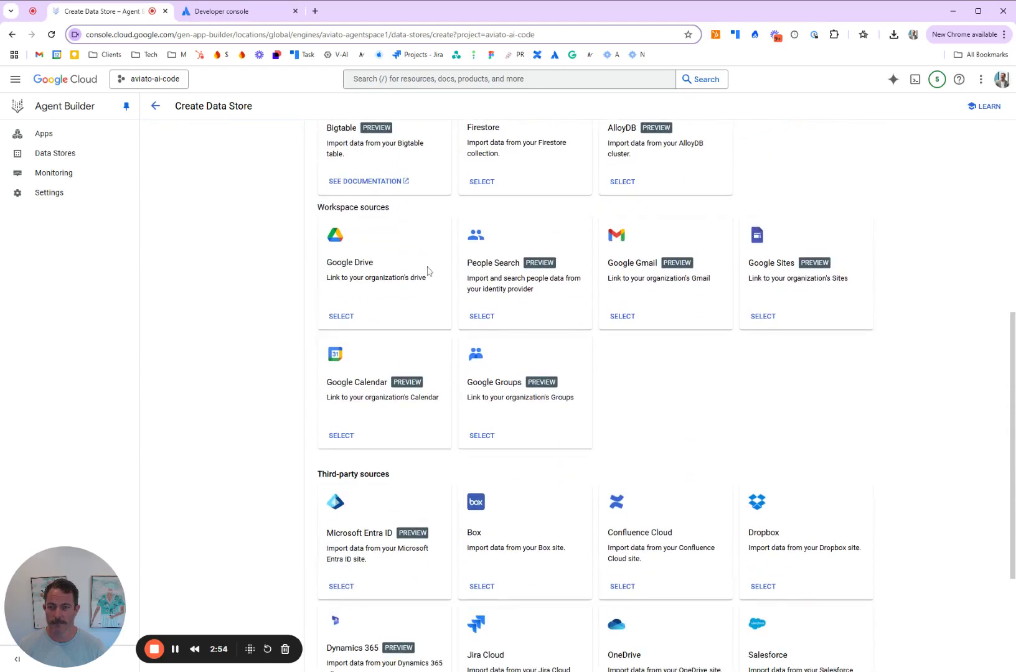
pyautogui.scroll(-1, 391, 313)
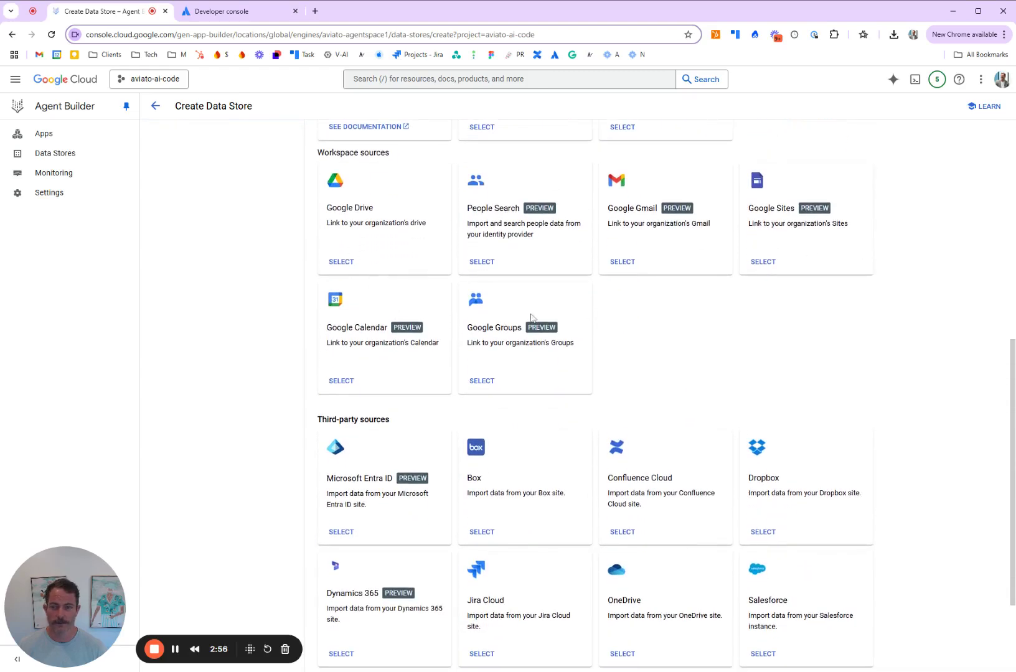
pyautogui.scroll(-2, 643, 270)
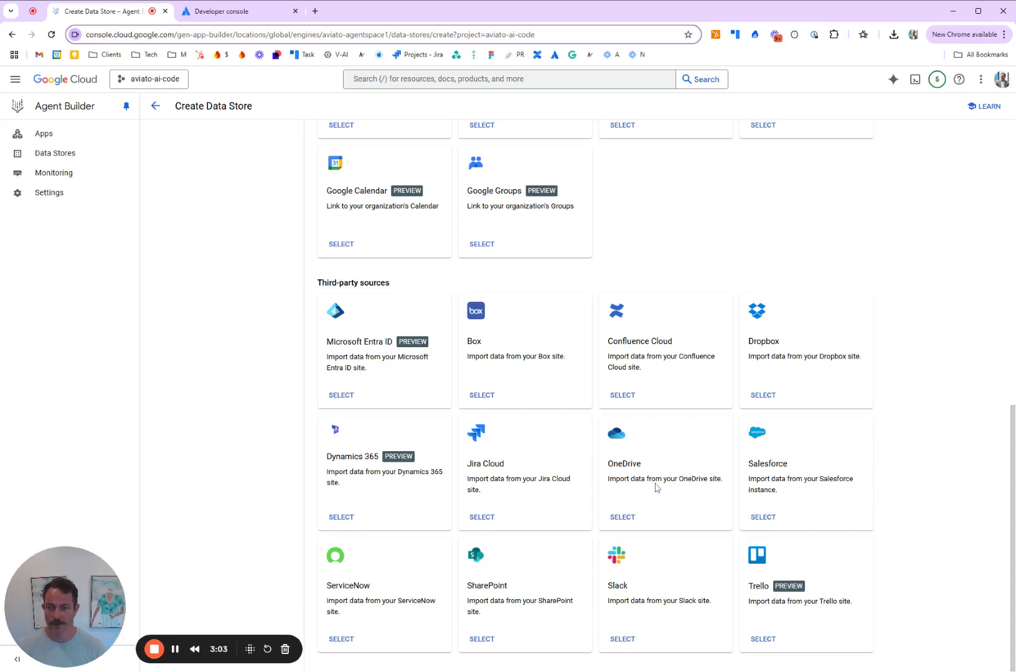
pyautogui.moveTo(343, 471); pyautogui.dragTo(365, 472)
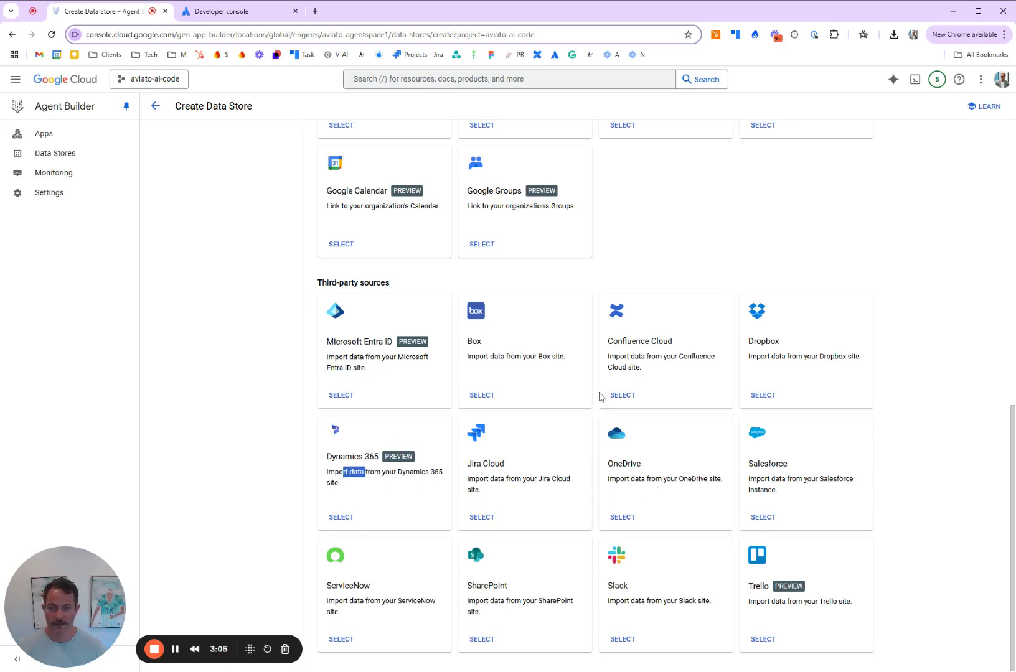